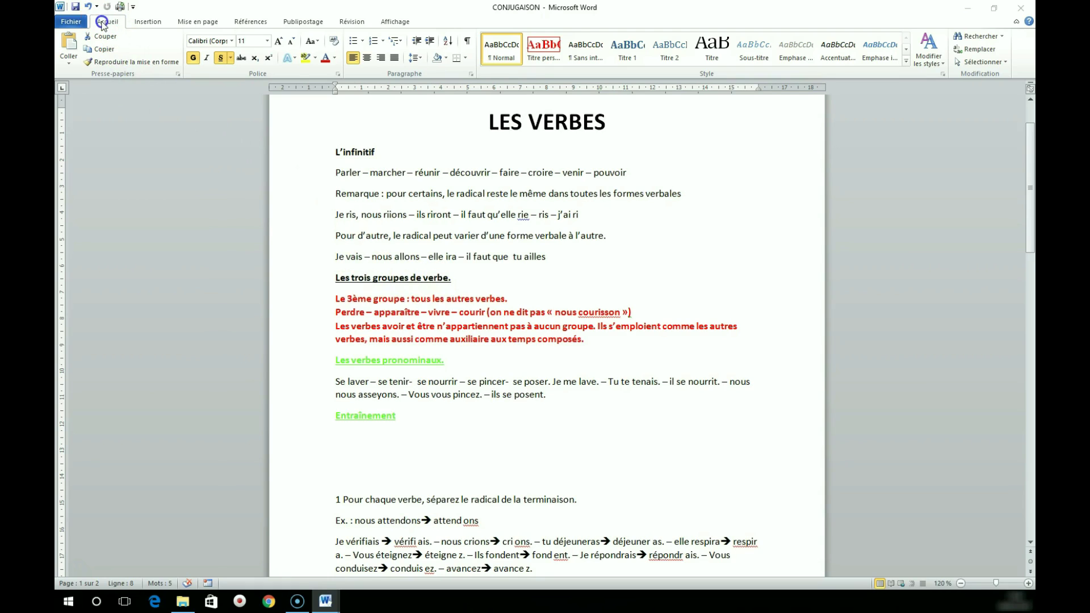
Turn on Afficher tout (¶) to reveal paragraph marks and line breaks in the CONJUGAISON lesson text
key(shift+Down)
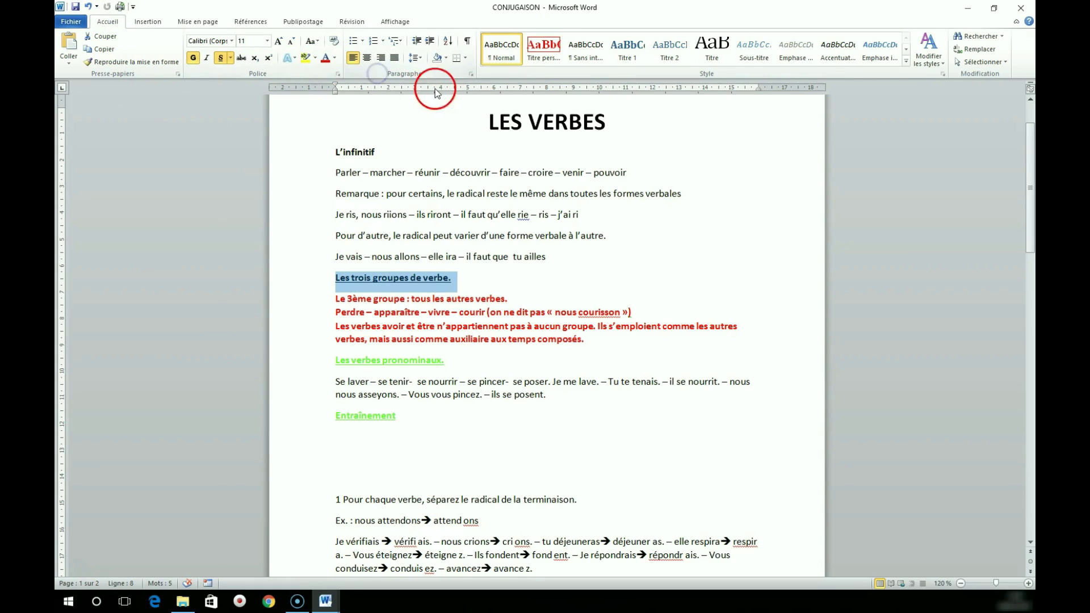
click(466, 41)
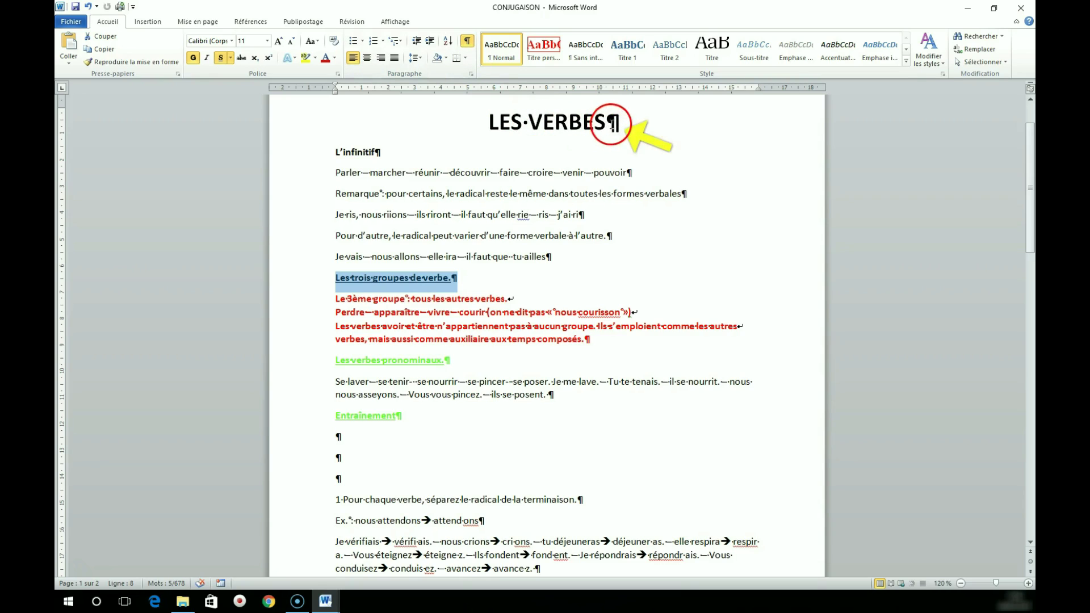
click(622, 124)
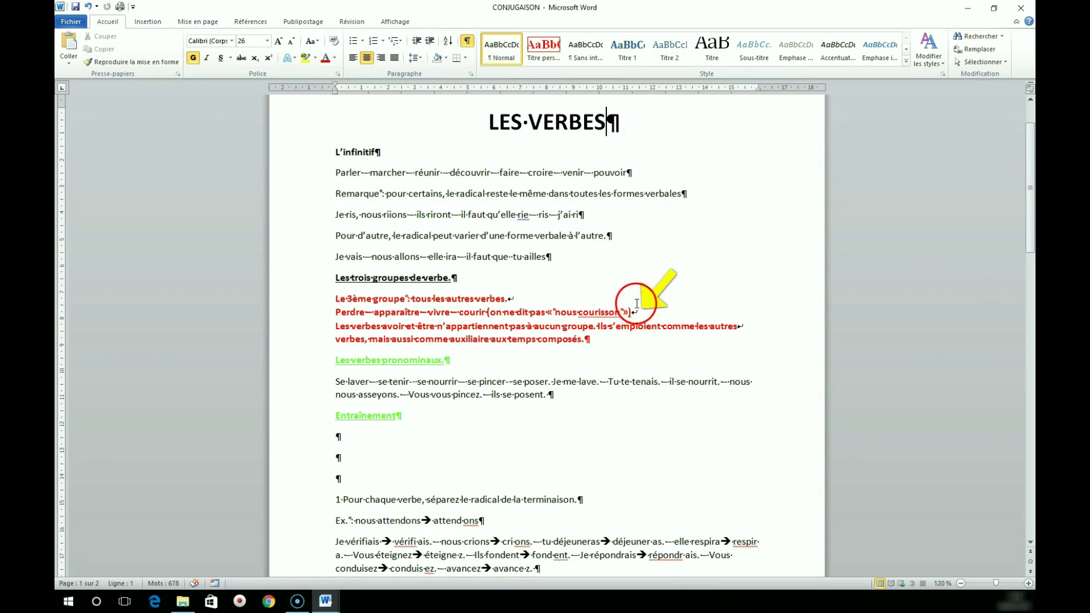
click(632, 312)
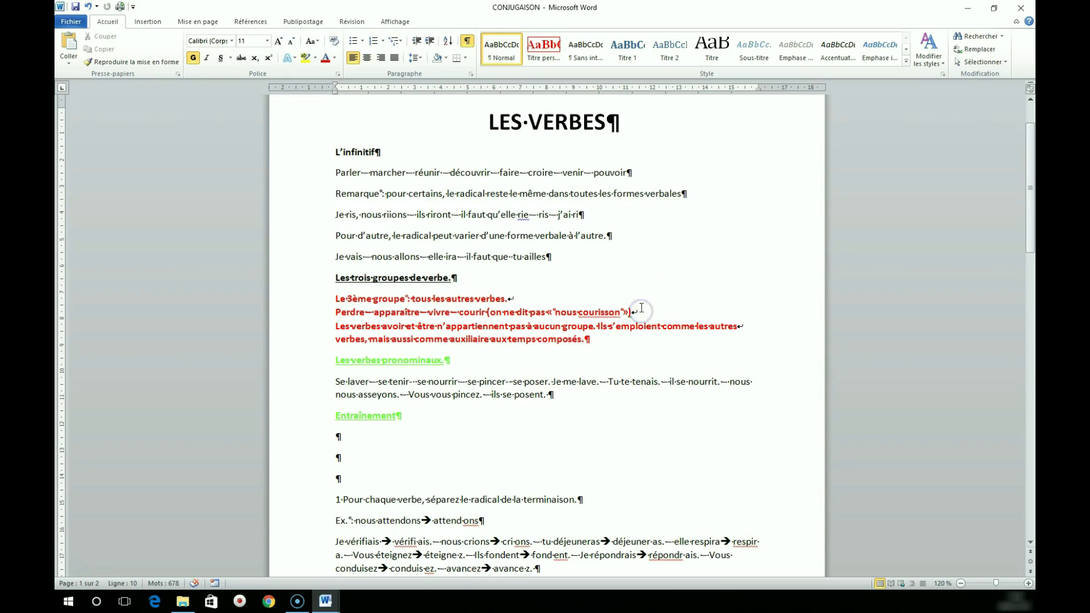
click(748, 325)
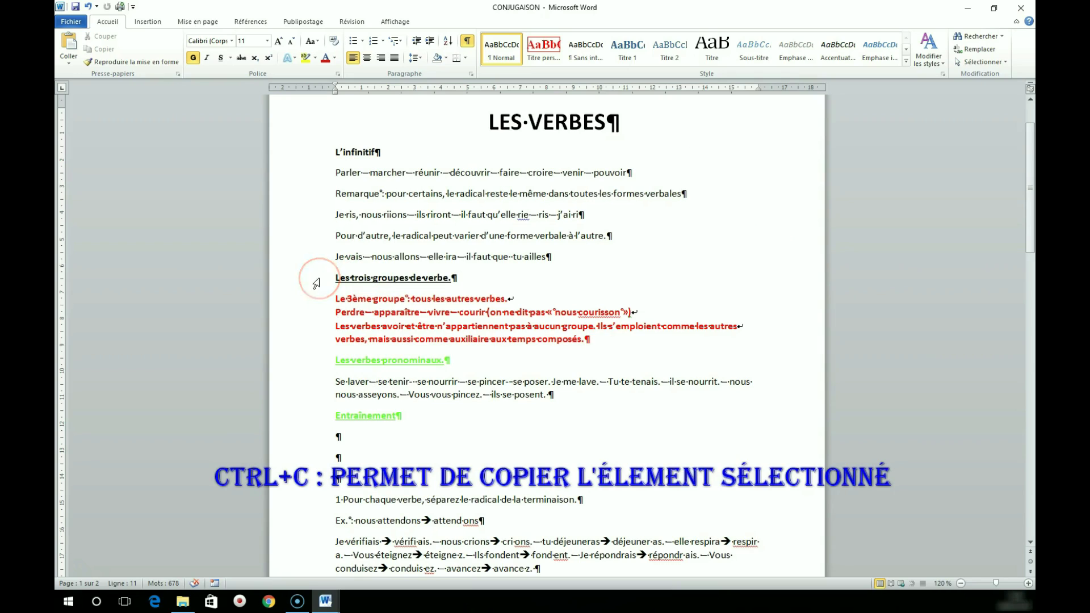
Copy the heading 'Les trois groupes de verbe.' and place the cursor on the empty line under Entraînement
click(316, 283)
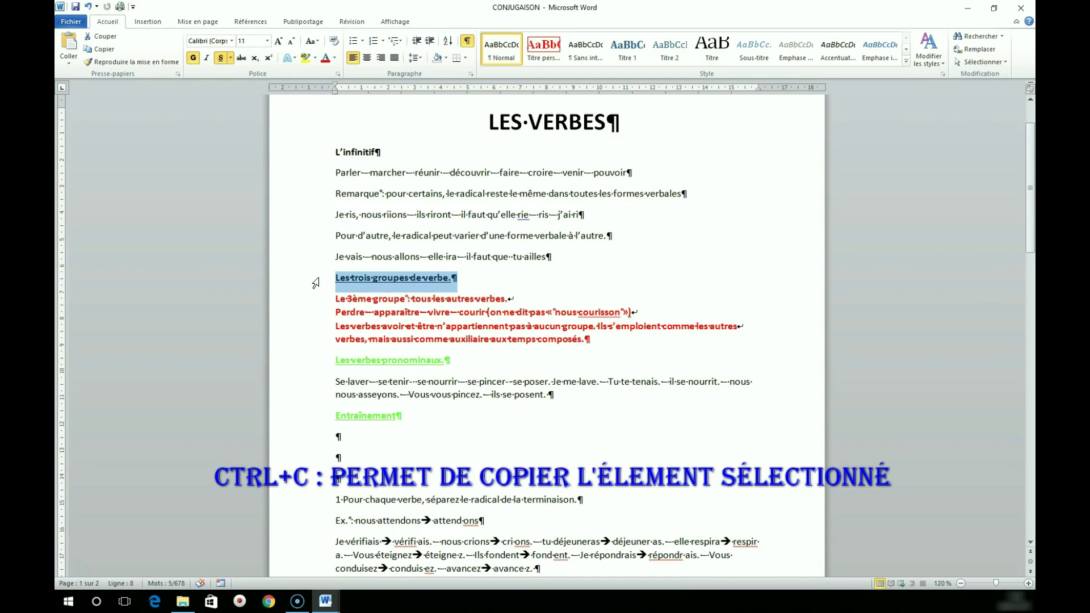
key(ctrl+c)
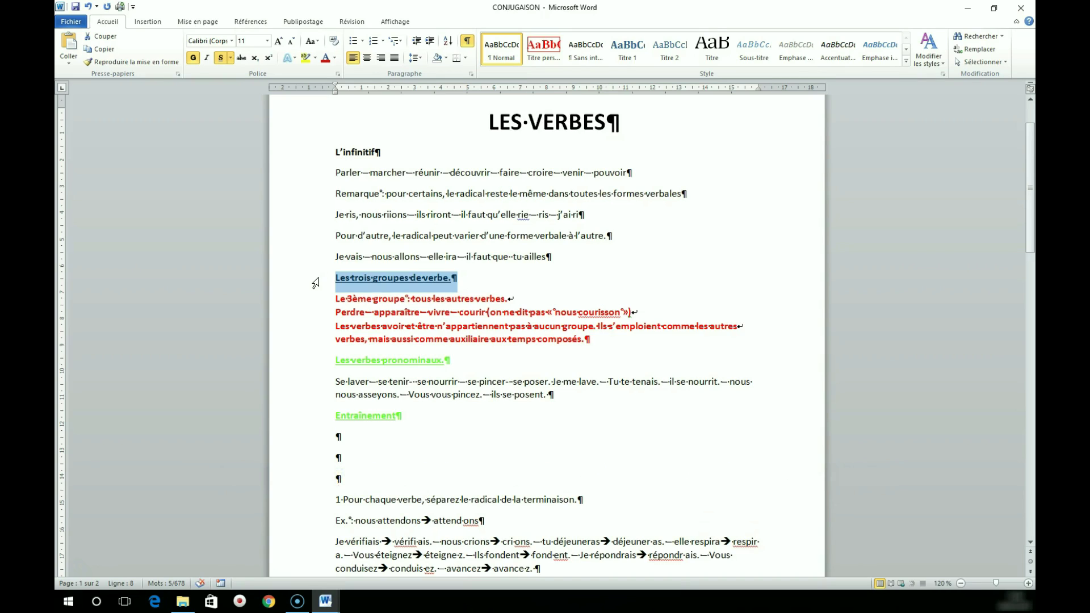
click(351, 437)
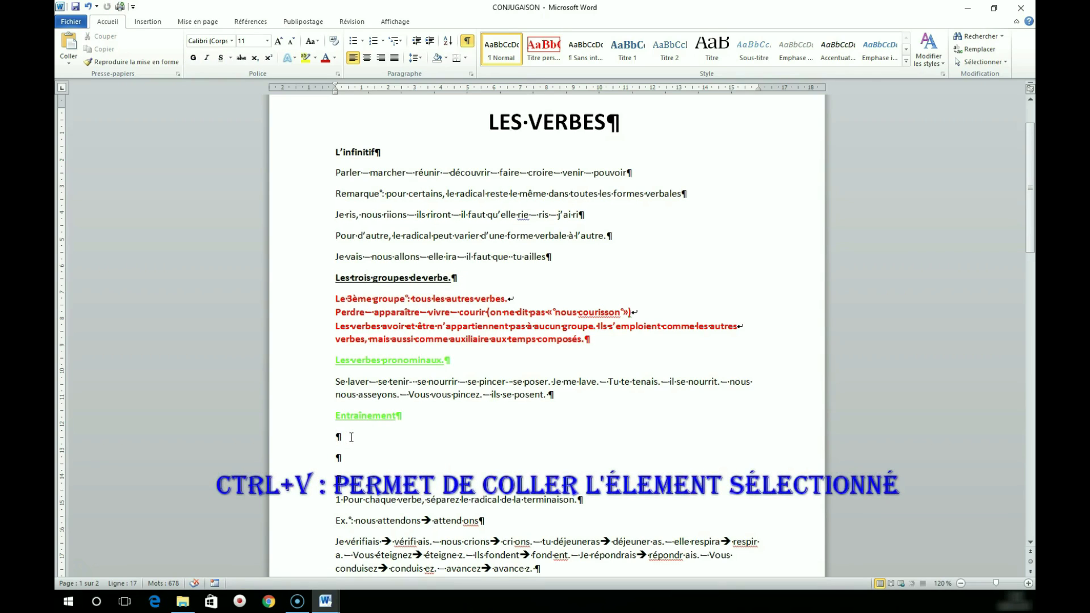
Paste 'Les trois groupes de verbe.' onto the empty line beneath Entraînement
key(ctrl+v)
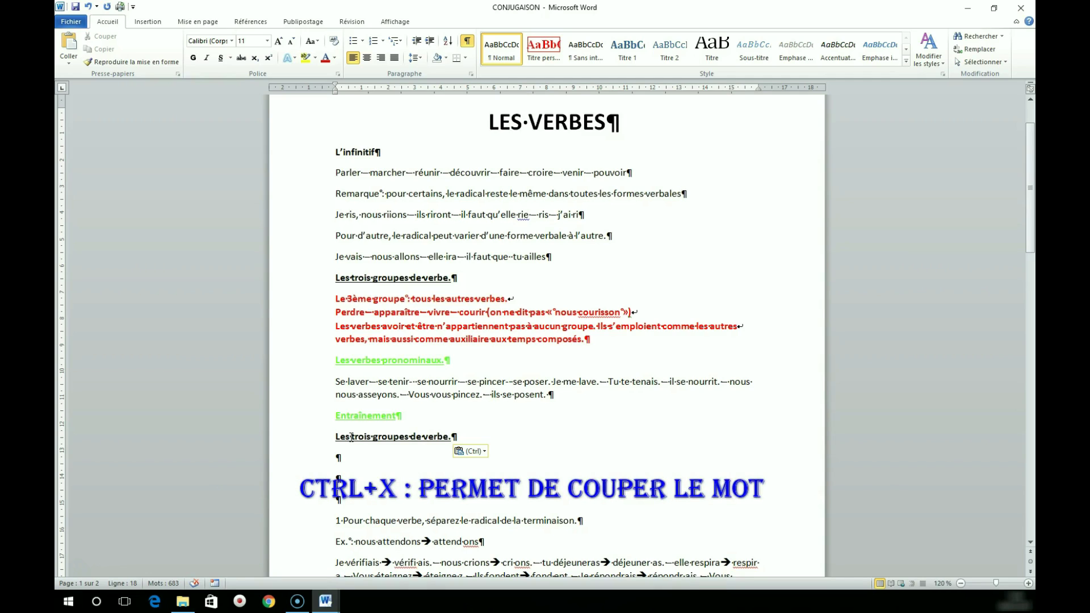
click(351, 431)
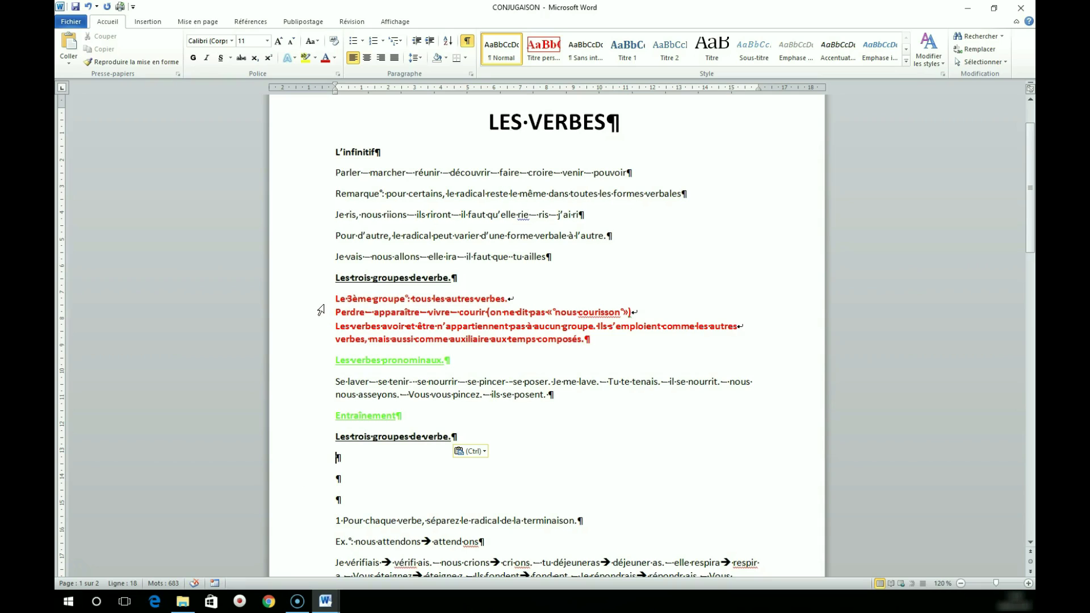
Move the red 3ème groupe paragraph onto the empty lines below the copied heading
double_click(319, 304)
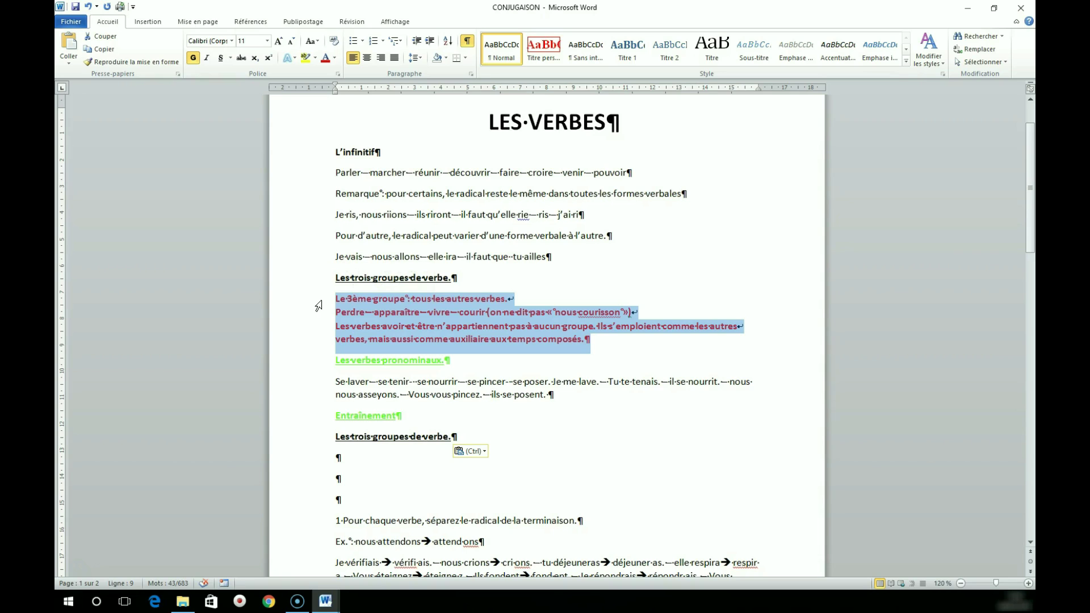
key(Delete)
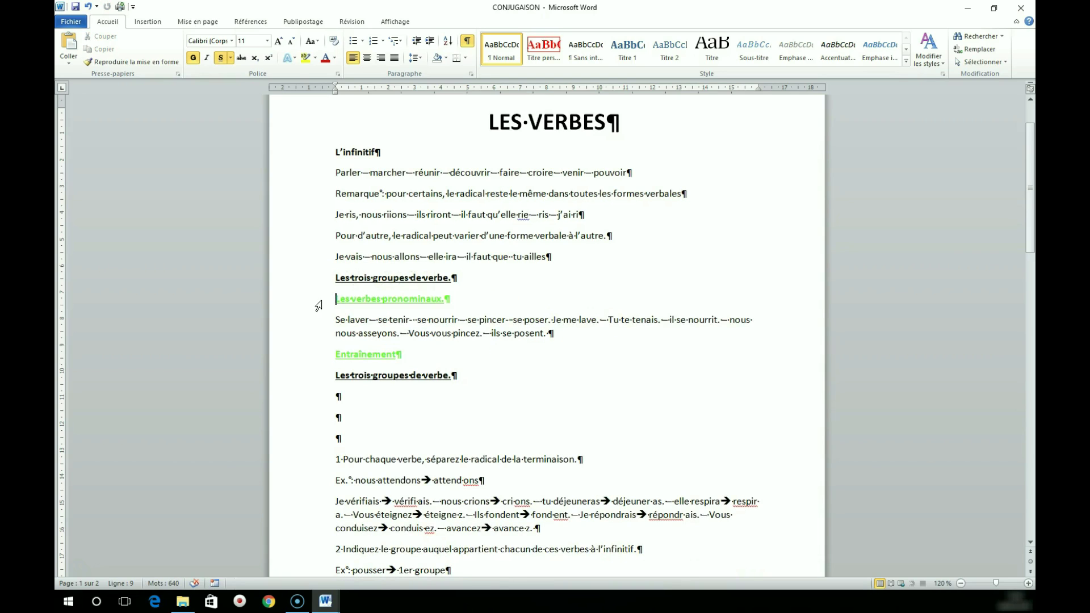
click(353, 416)
key(ctrl+v)
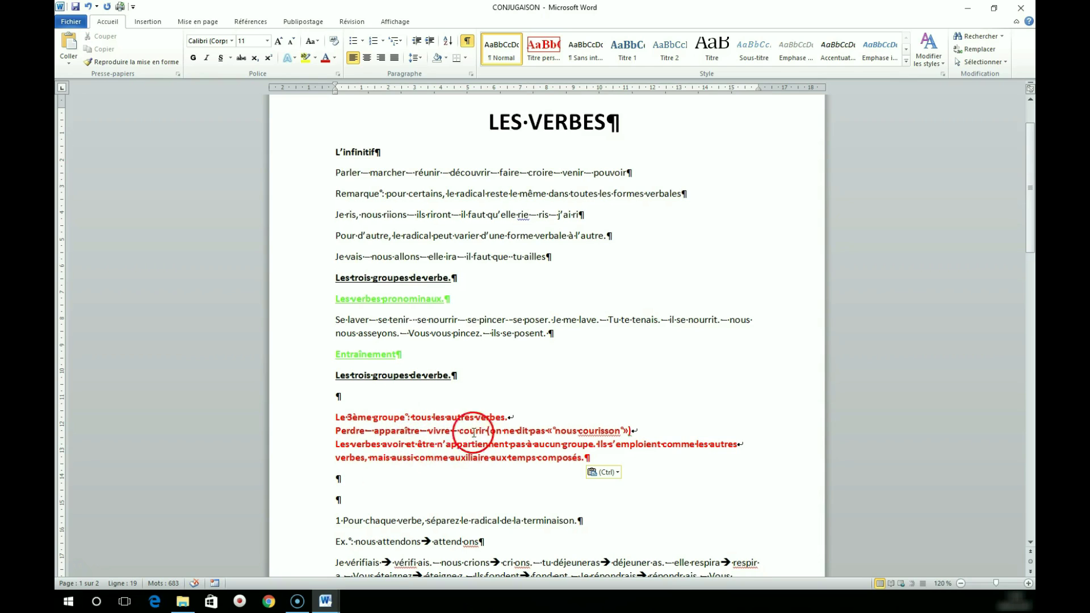
click(444, 435)
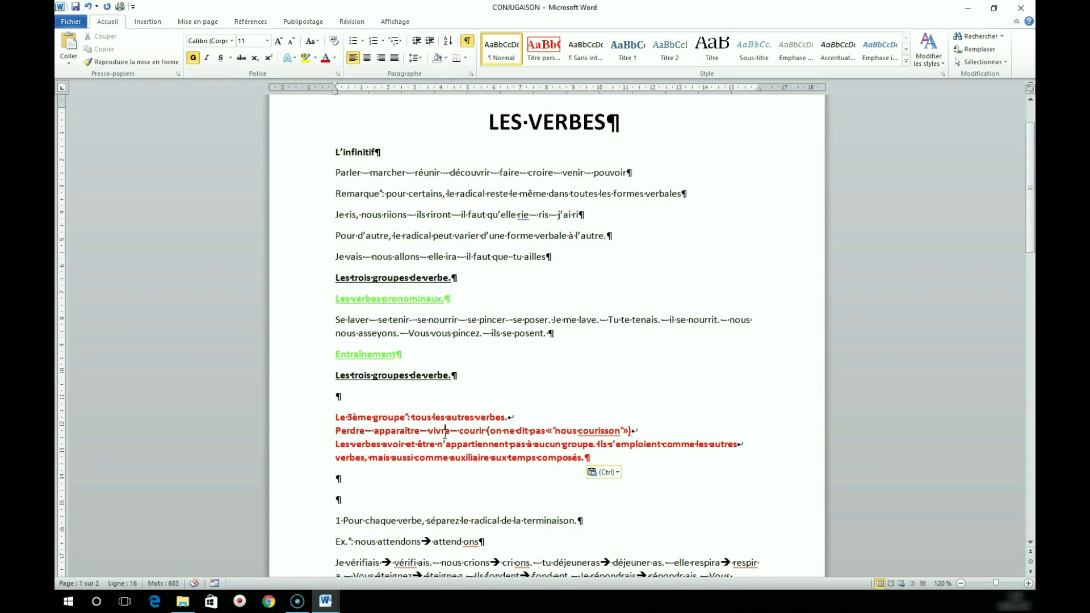
Undo the paste, removing the 3ème groupe passage from below the copied heading
key(ctrl+z)
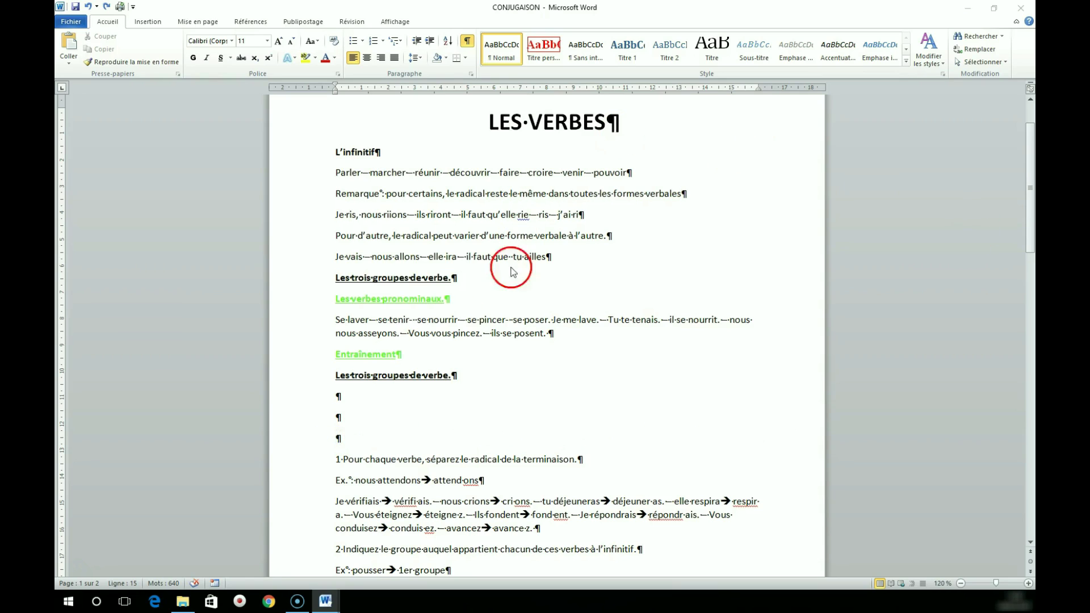
click(336, 298)
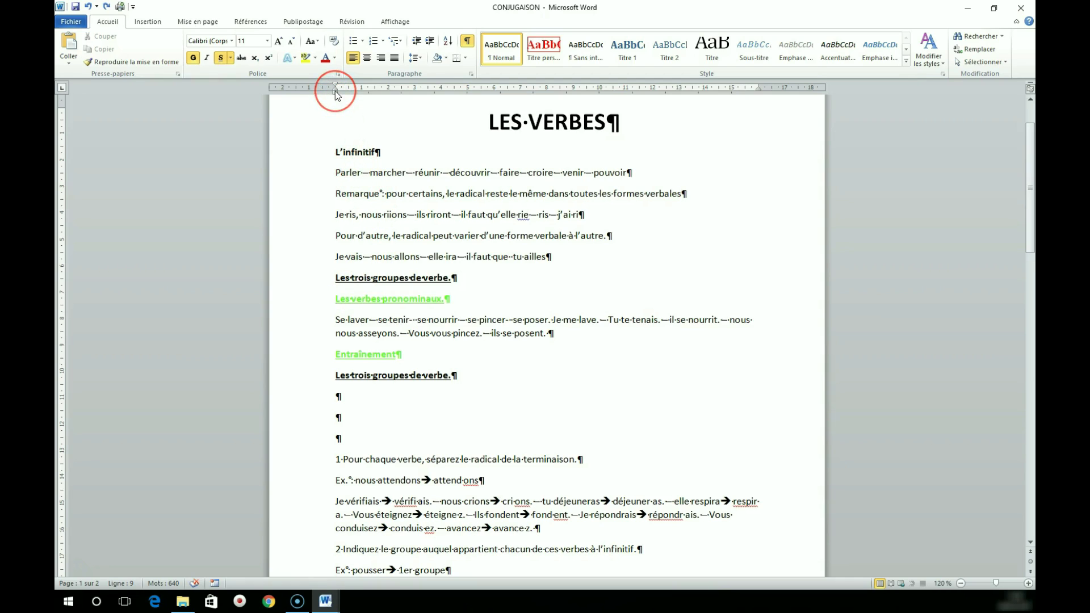
Centre 'Les verbes pronominaux' with the ruler indent marker and 'Entraînement' with Ctrl+E
drag(335, 91, 335, 91)
drag(335, 92, 492, 103)
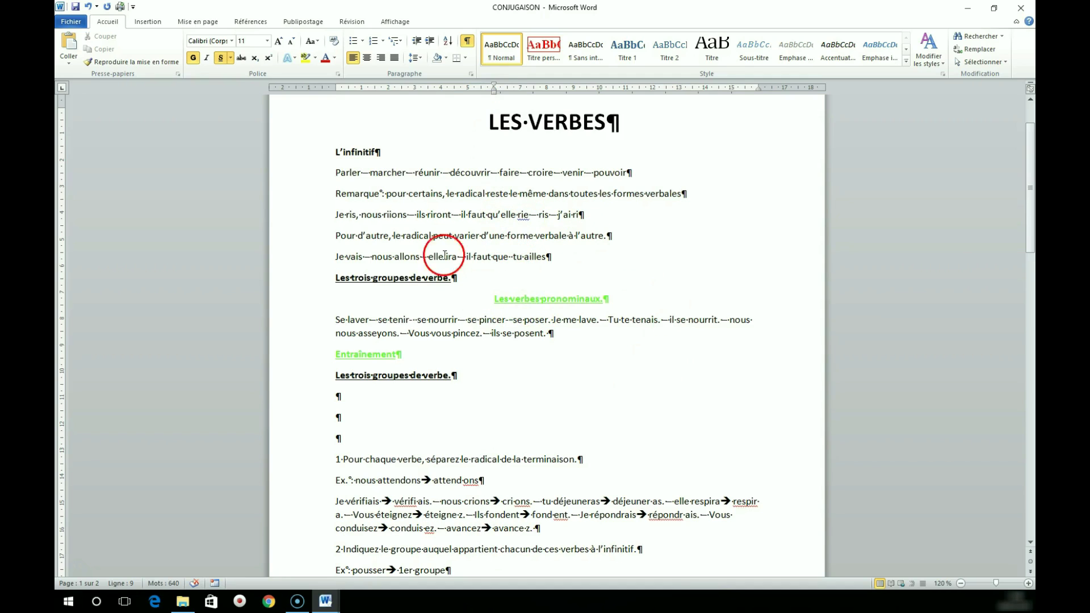
click(338, 354)
key(ctrl+e)
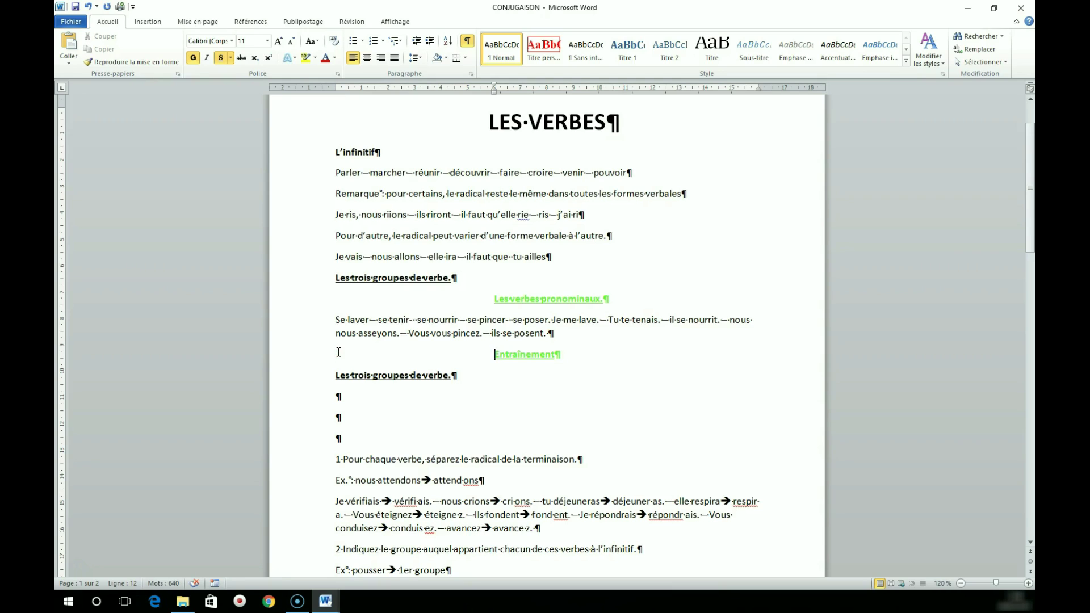
Centre the copied heading 'Les trois groupes de verbe.' by repeating the last action with F4
click(338, 377)
click(337, 376)
key(F4)
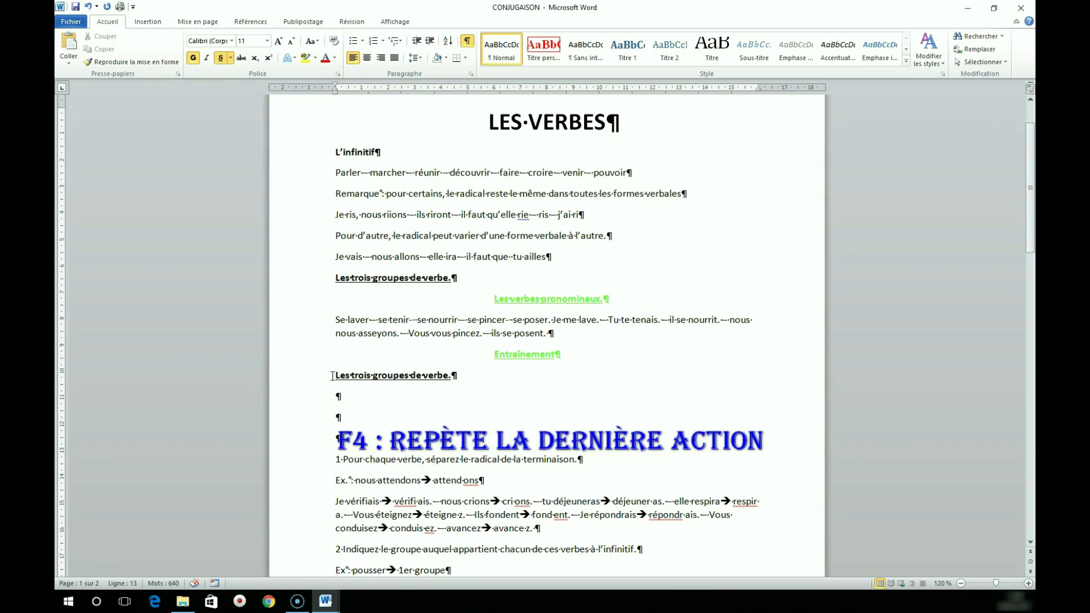
key(F4)
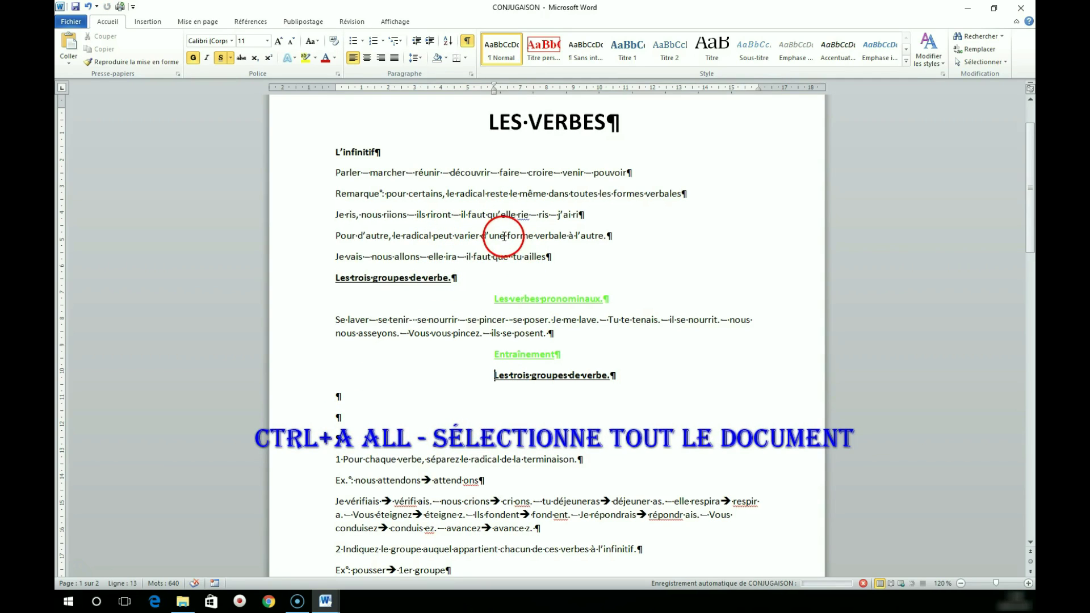
click(505, 236)
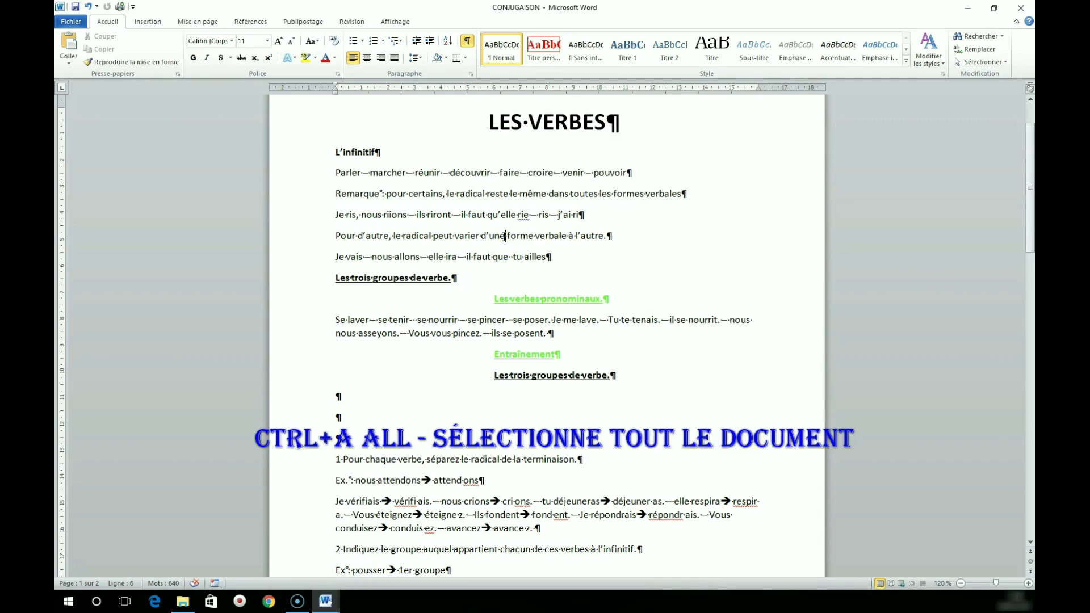
key(ctrl+a)
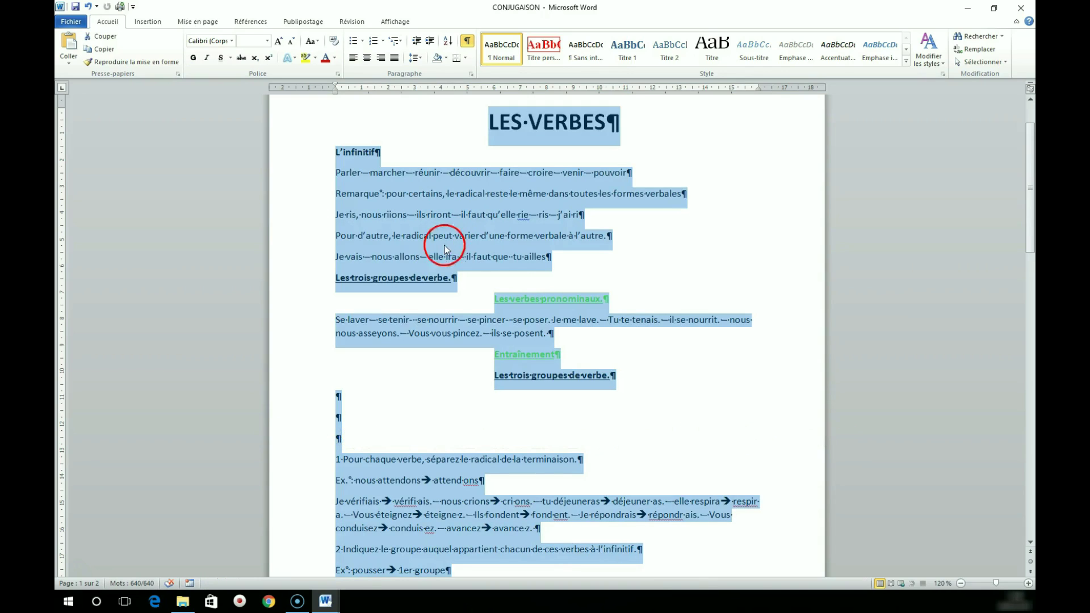
click(233, 41)
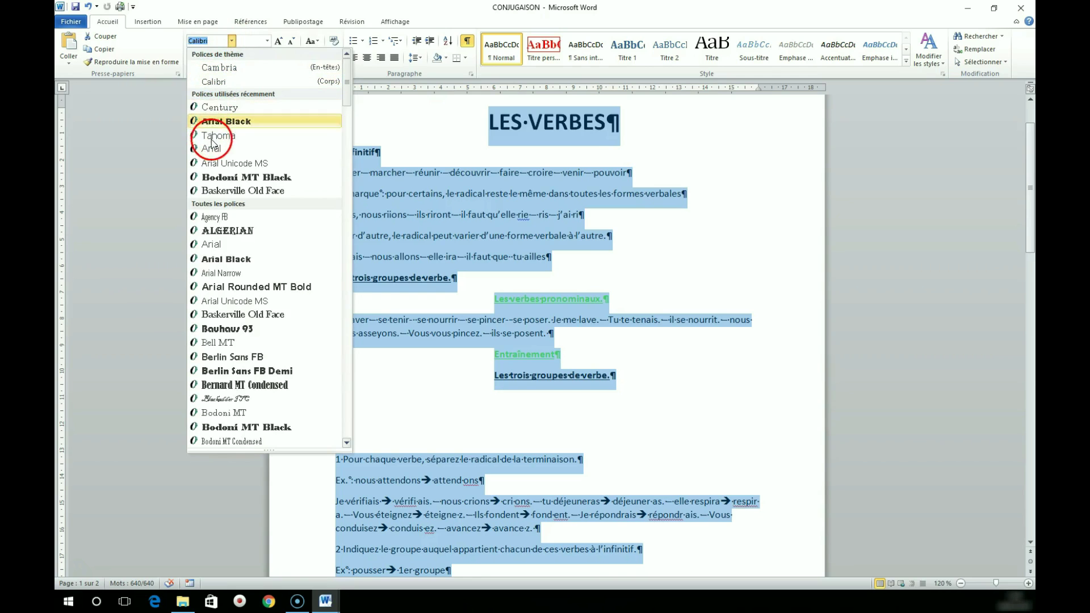
click(223, 109)
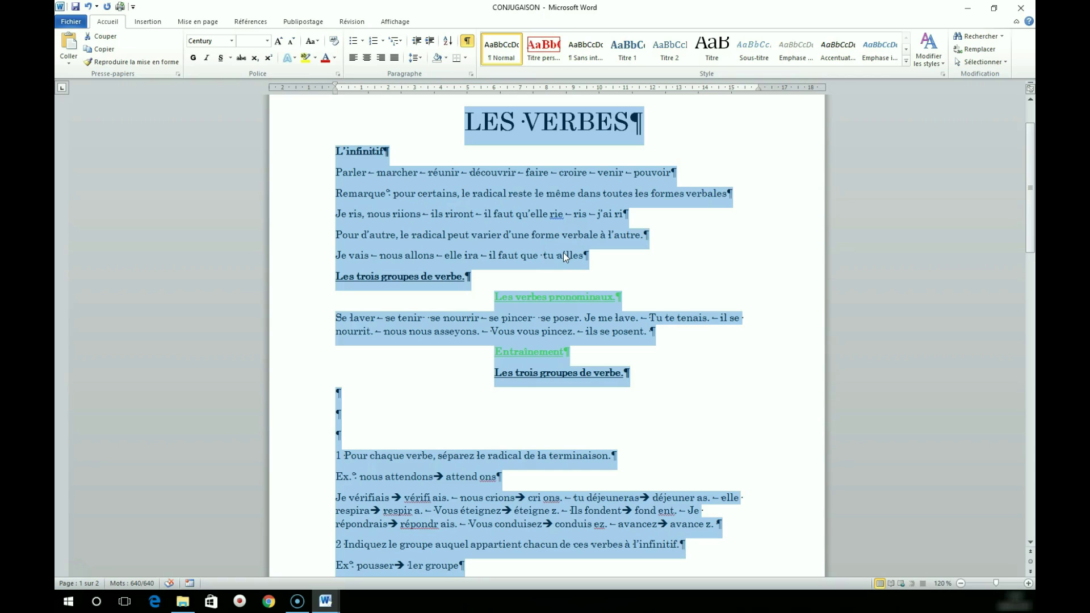
key(ctrl+z)
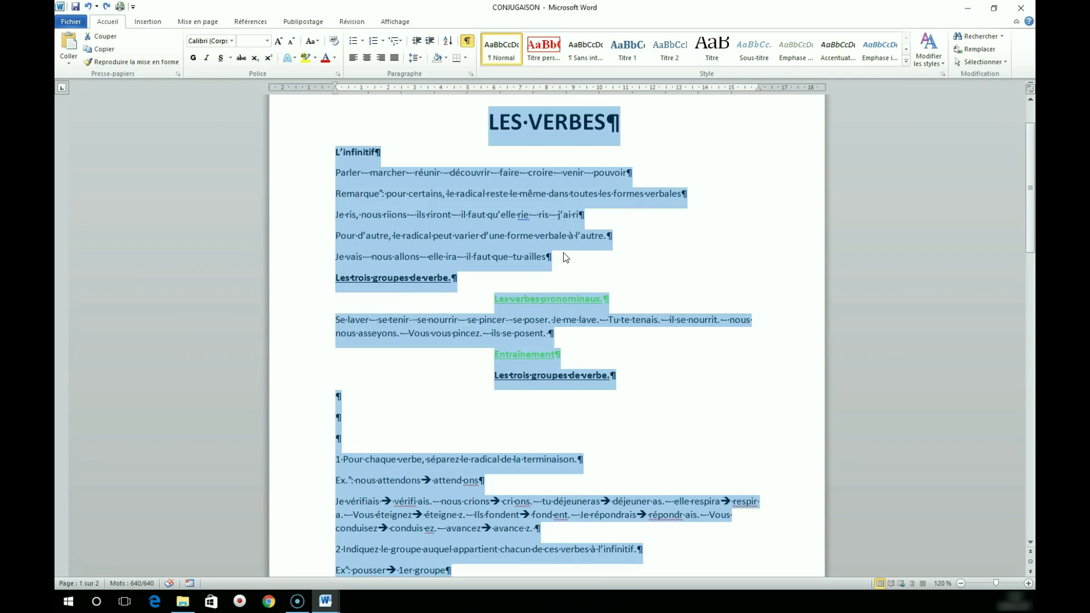
click(639, 281)
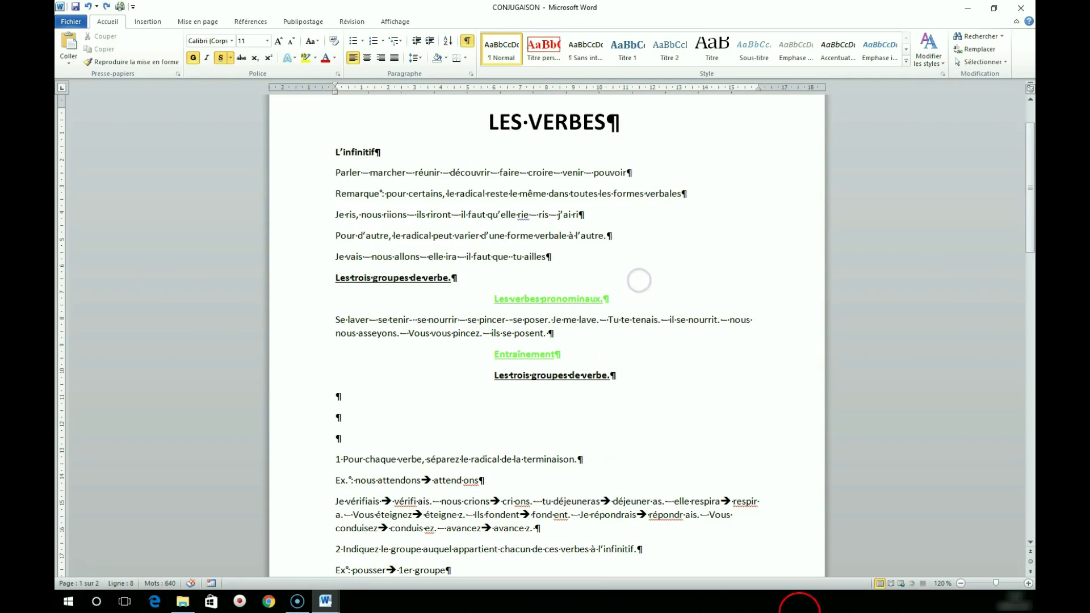